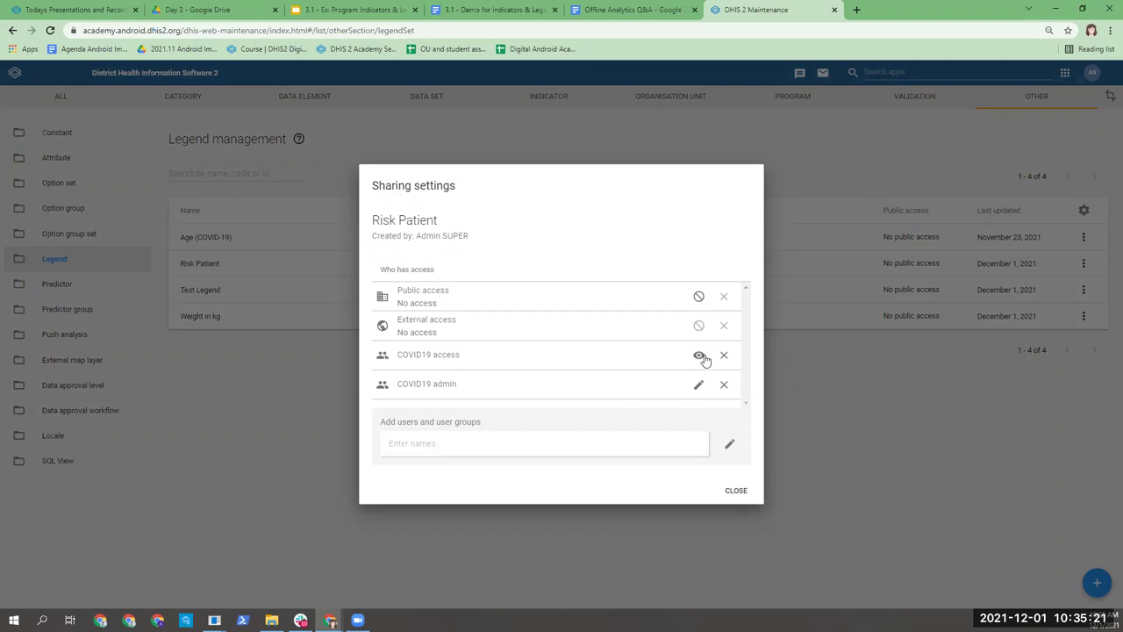
Step: Review the metadata access options of the COVID19 access and COVID19 admin groups in the Risk Patient legend's sharing settings
click(699, 355)
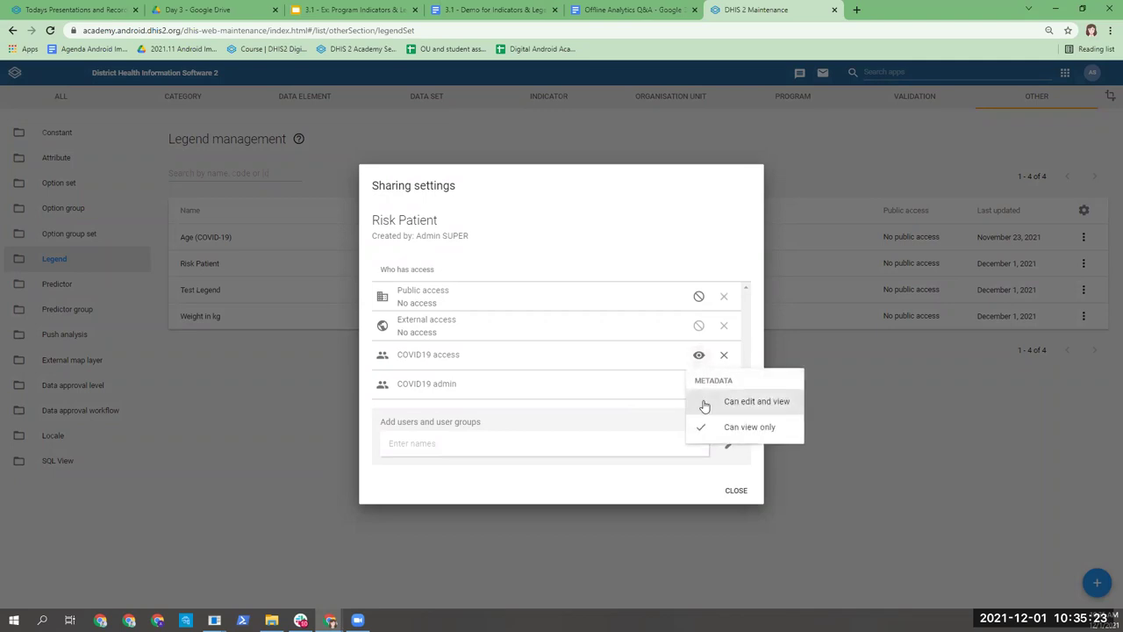
click(666, 364)
click(699, 384)
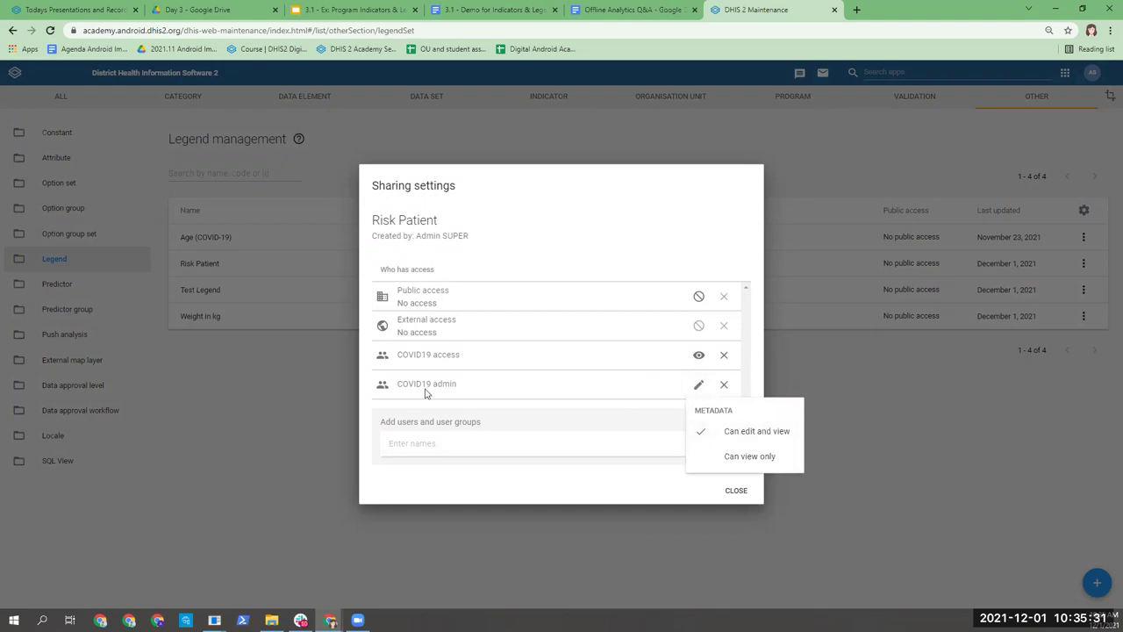
click(613, 380)
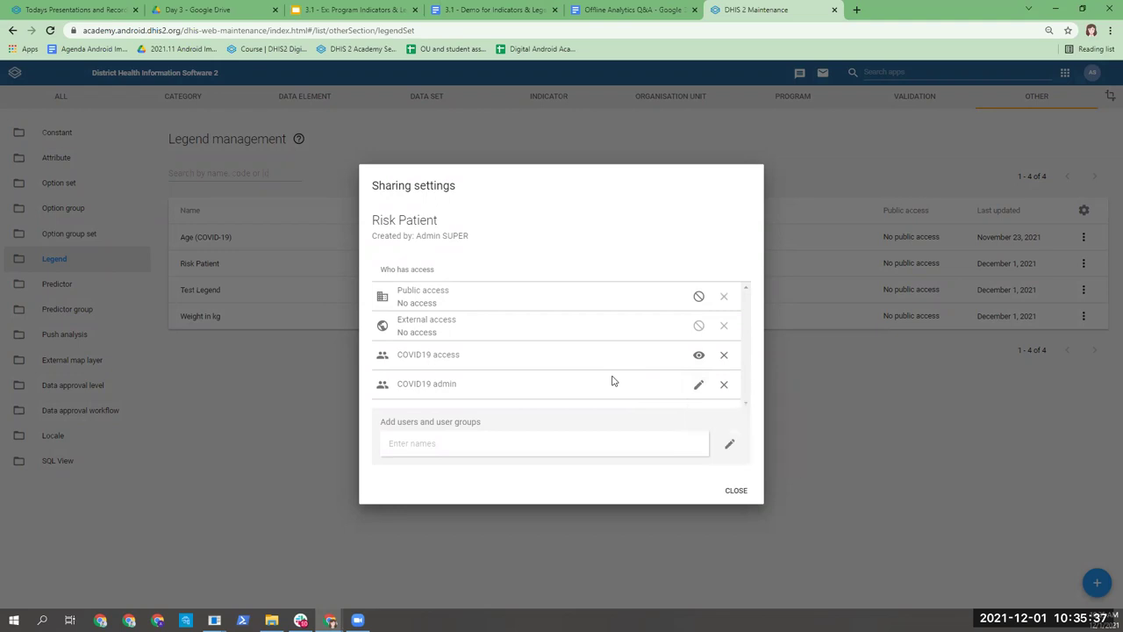
click(698, 385)
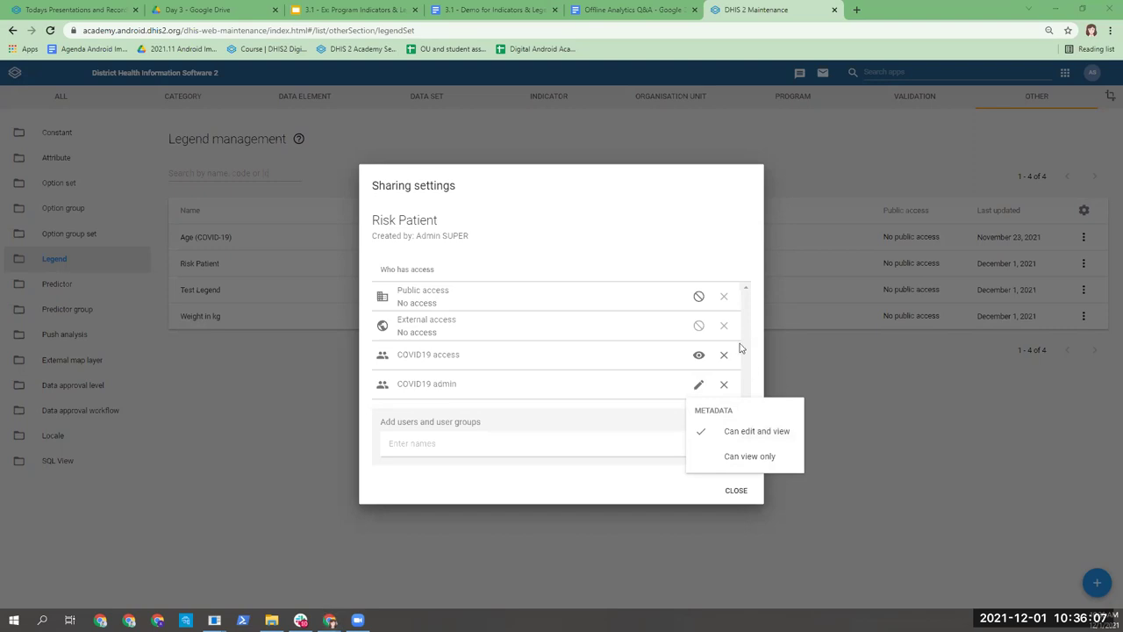
click(702, 356)
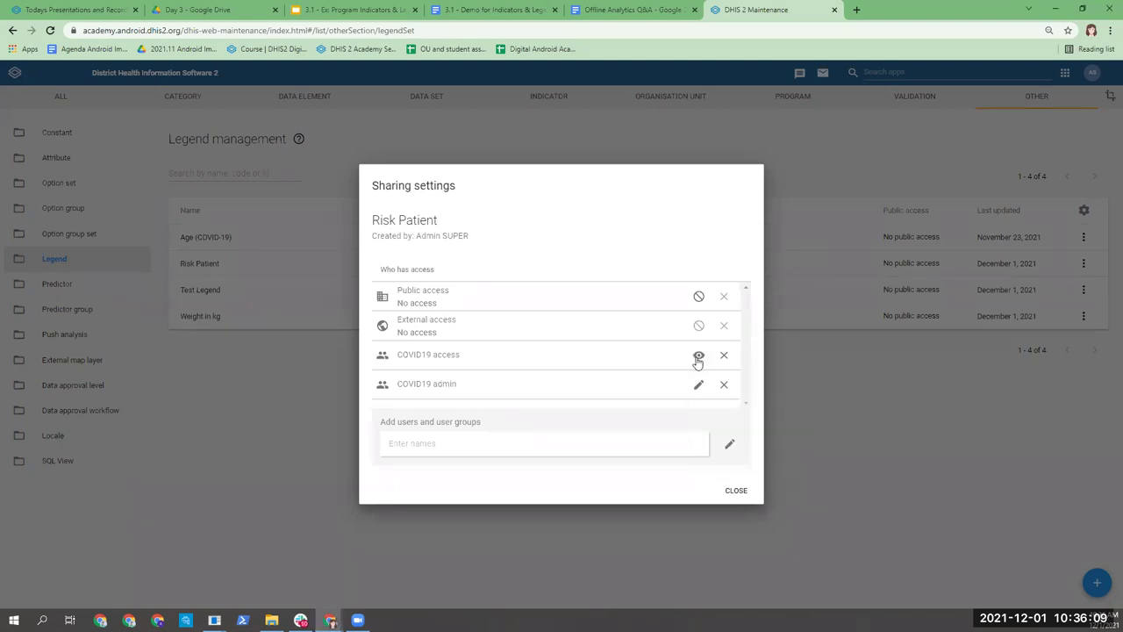
Step: Set the Risk Patient legend's public access to Can view only and close its sharing settings
click(698, 296)
click(727, 369)
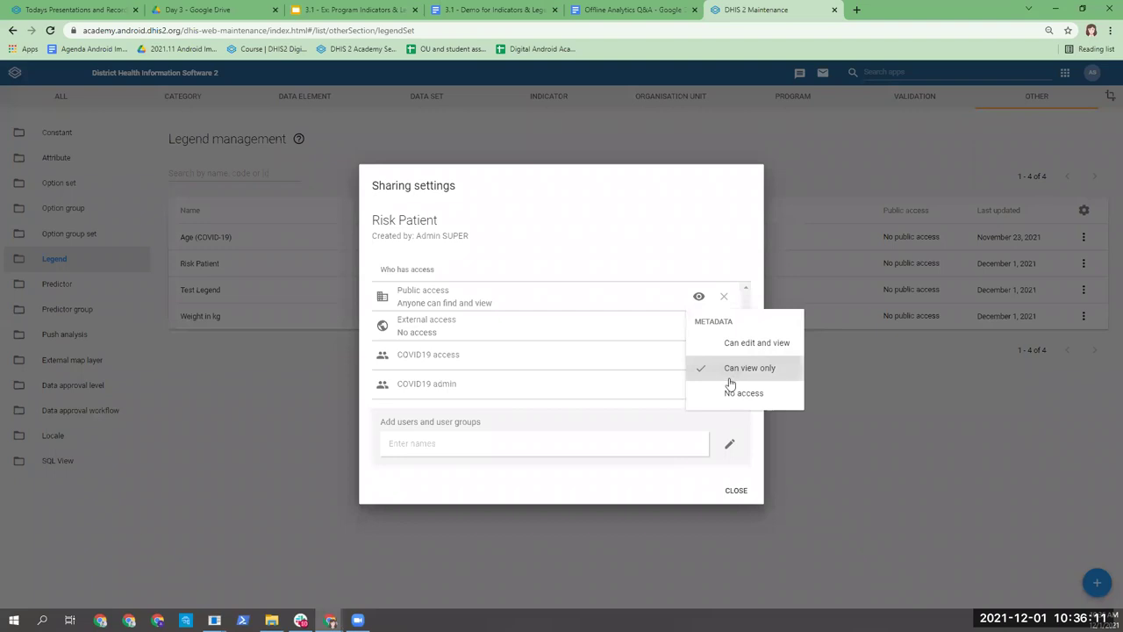
click(742, 496)
click(737, 491)
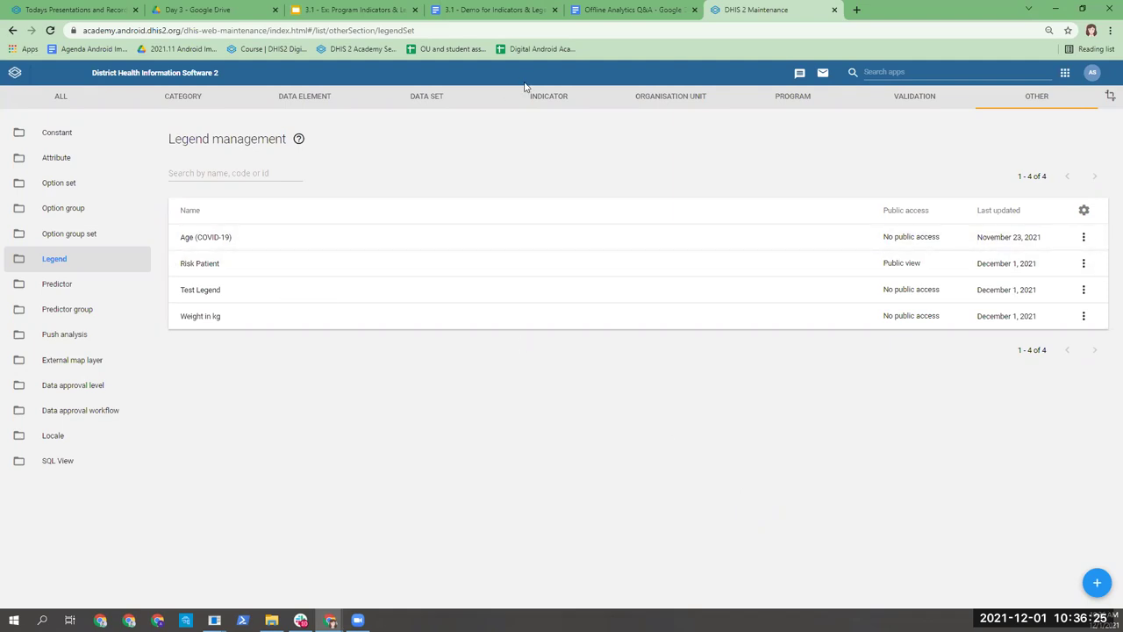
Step: Find the ST001-Risk Patient program indicator by searching for 001 and open its sharing settings
click(554, 97)
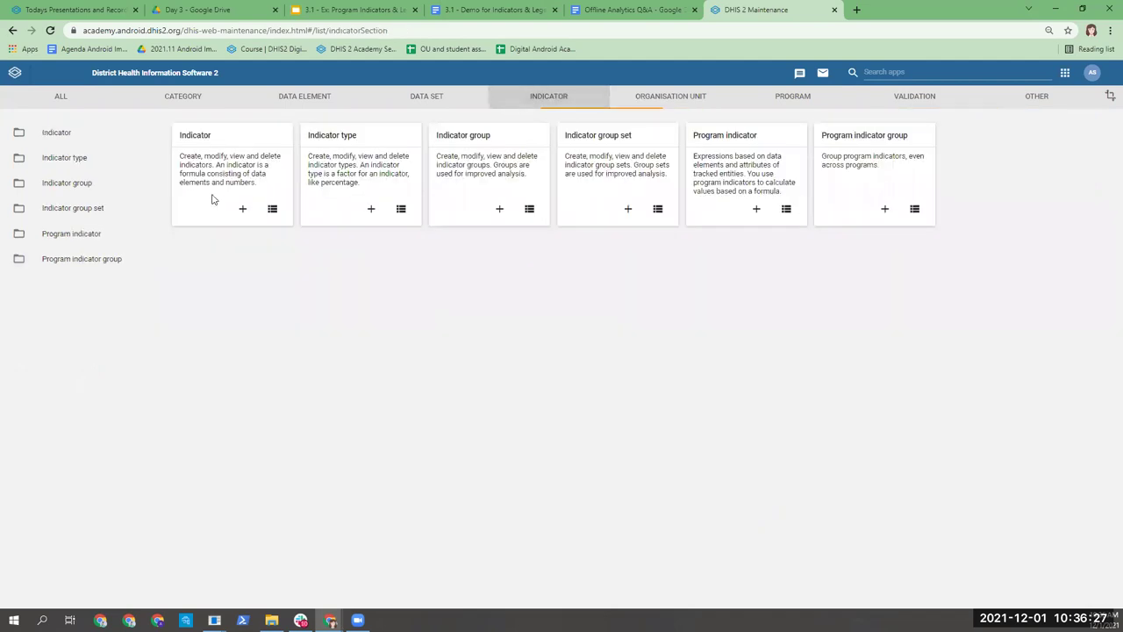
click(76, 233)
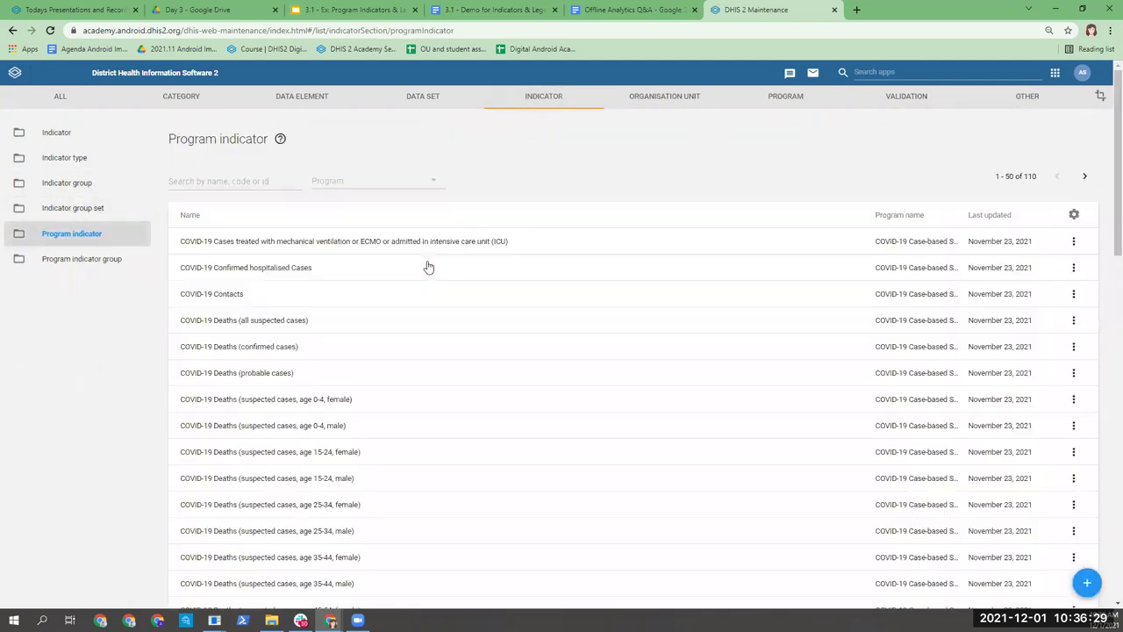
click(244, 172)
text(001)
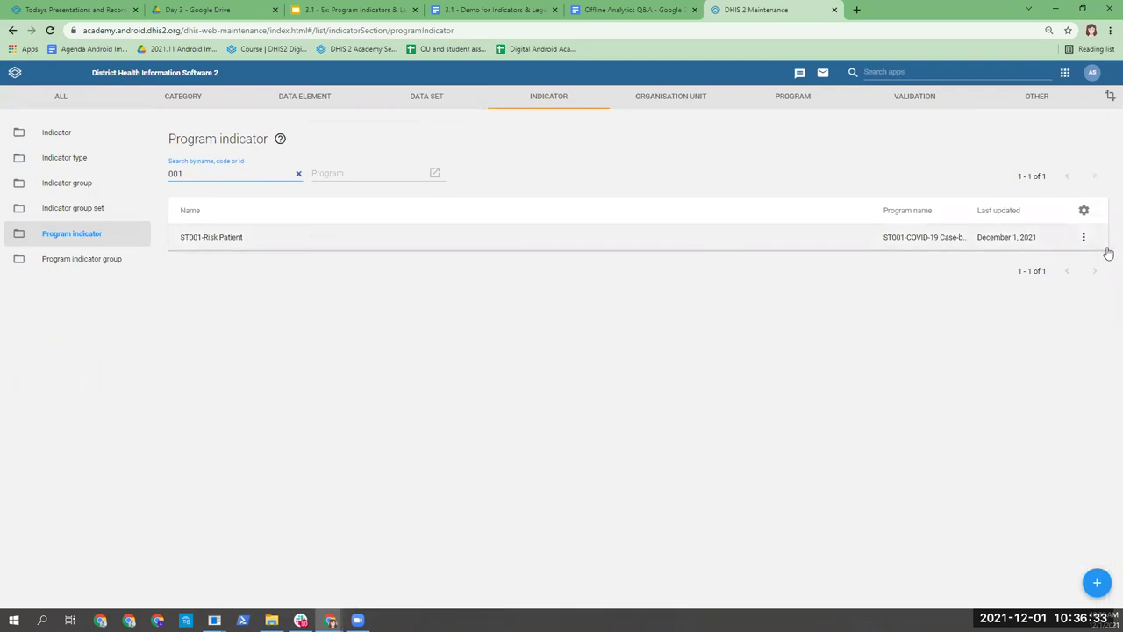
click(1085, 239)
click(989, 285)
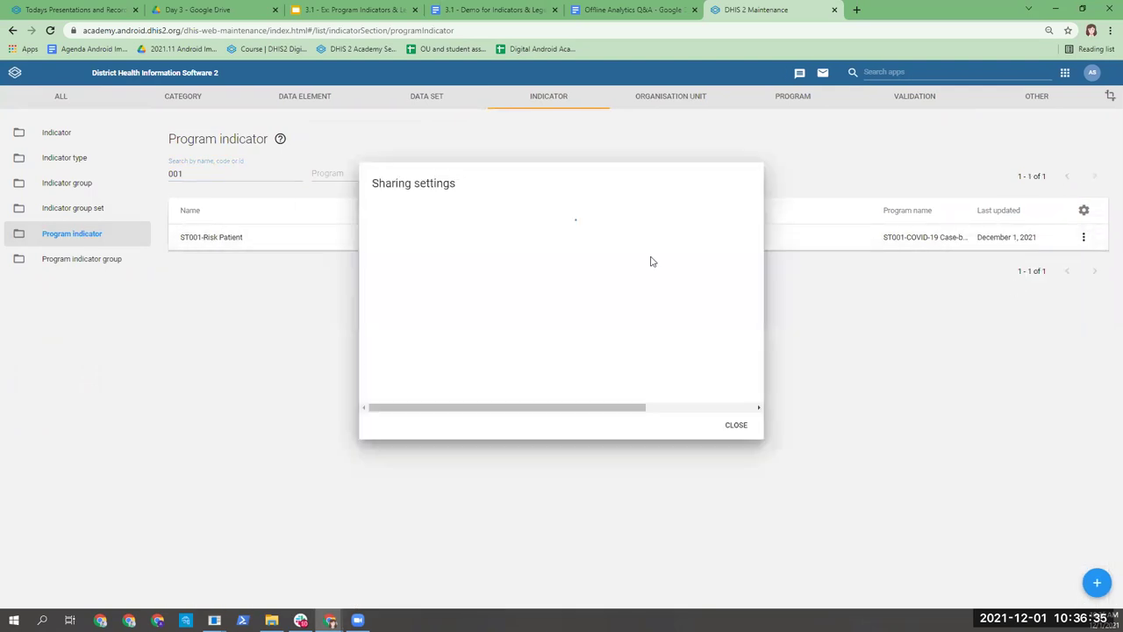
Step: Check the indicator's public access options, set the ST001-COVID19 data capture group to Can view only, and close the sharing settings
click(700, 299)
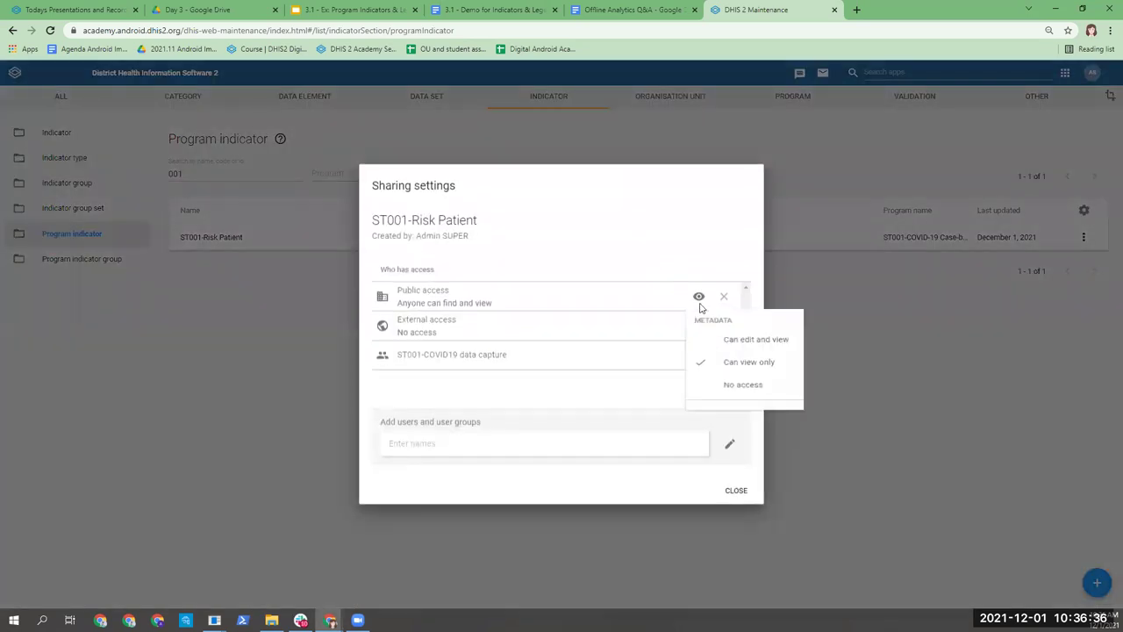
click(602, 378)
click(699, 355)
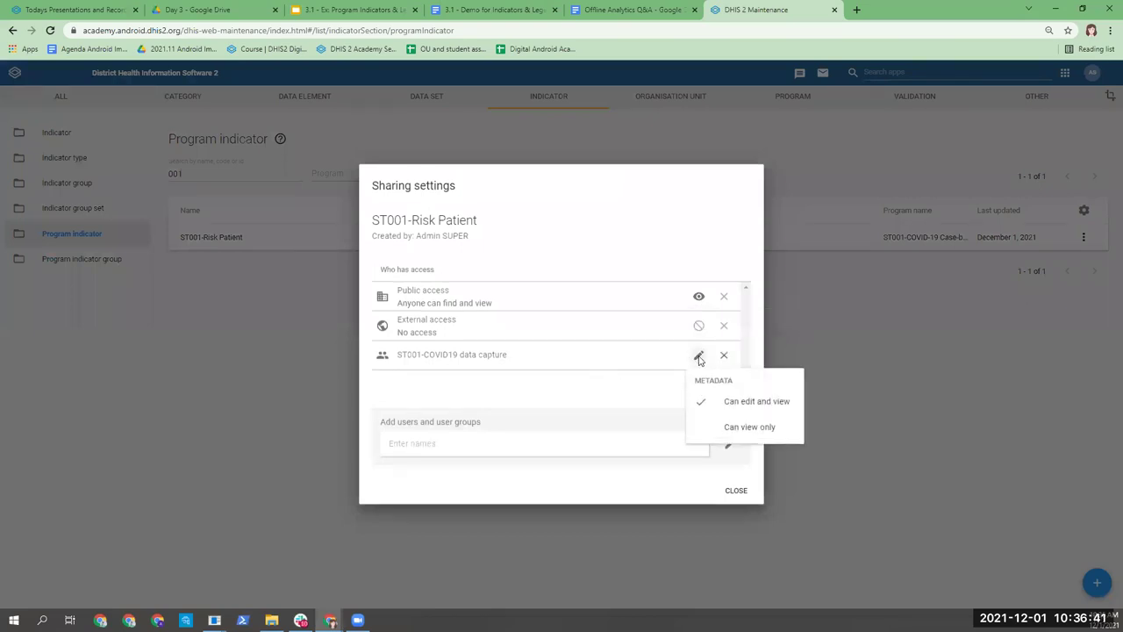
click(713, 428)
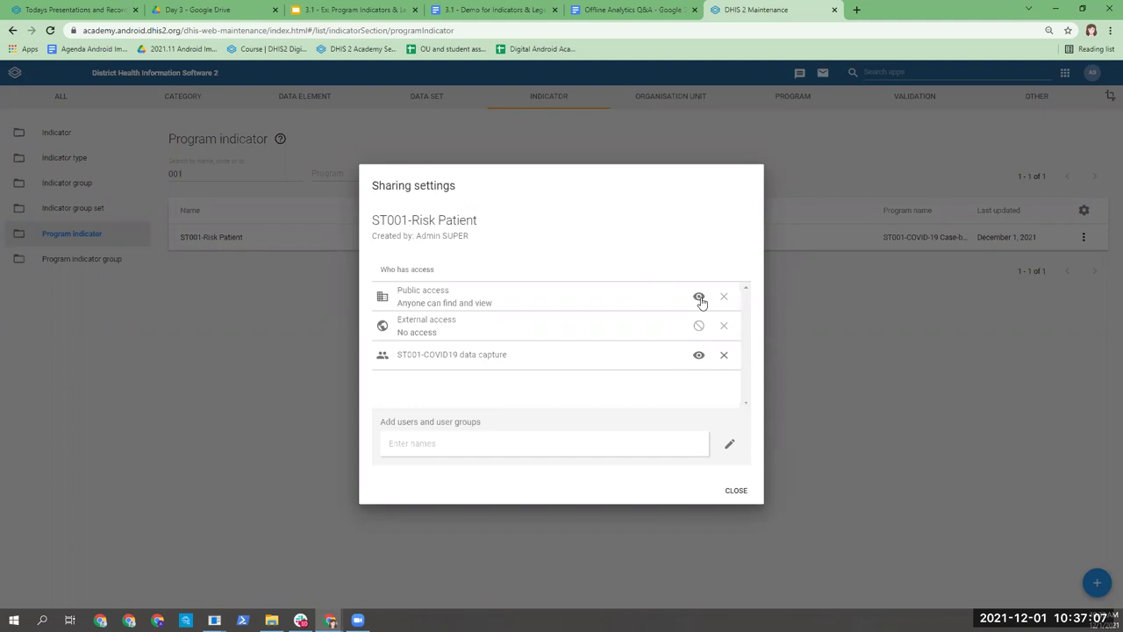
click(699, 356)
click(700, 356)
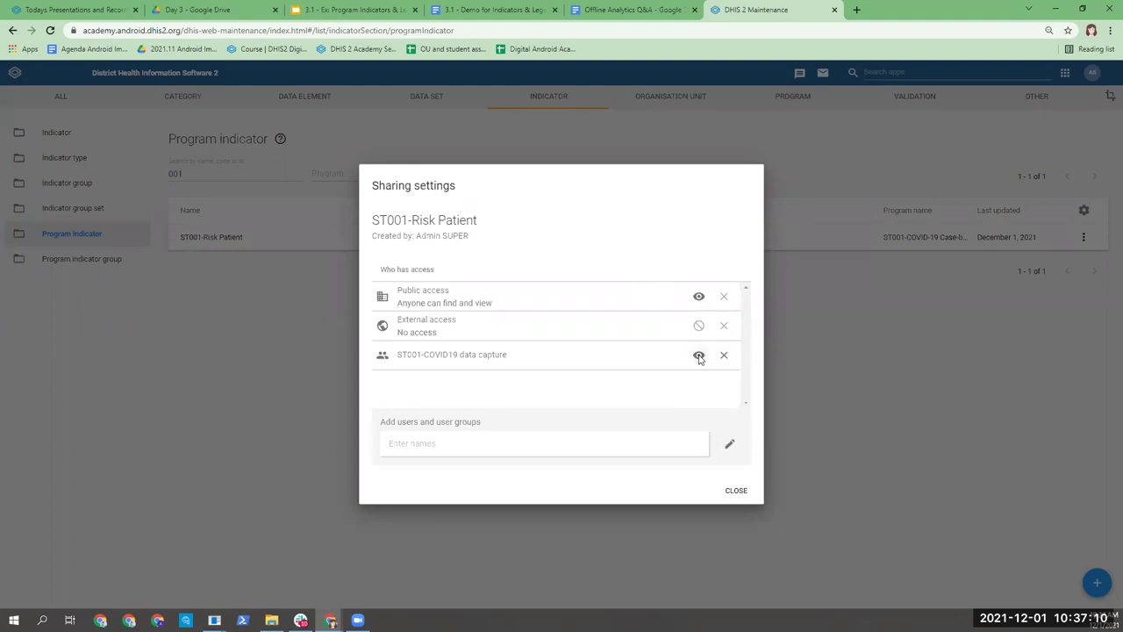
click(736, 491)
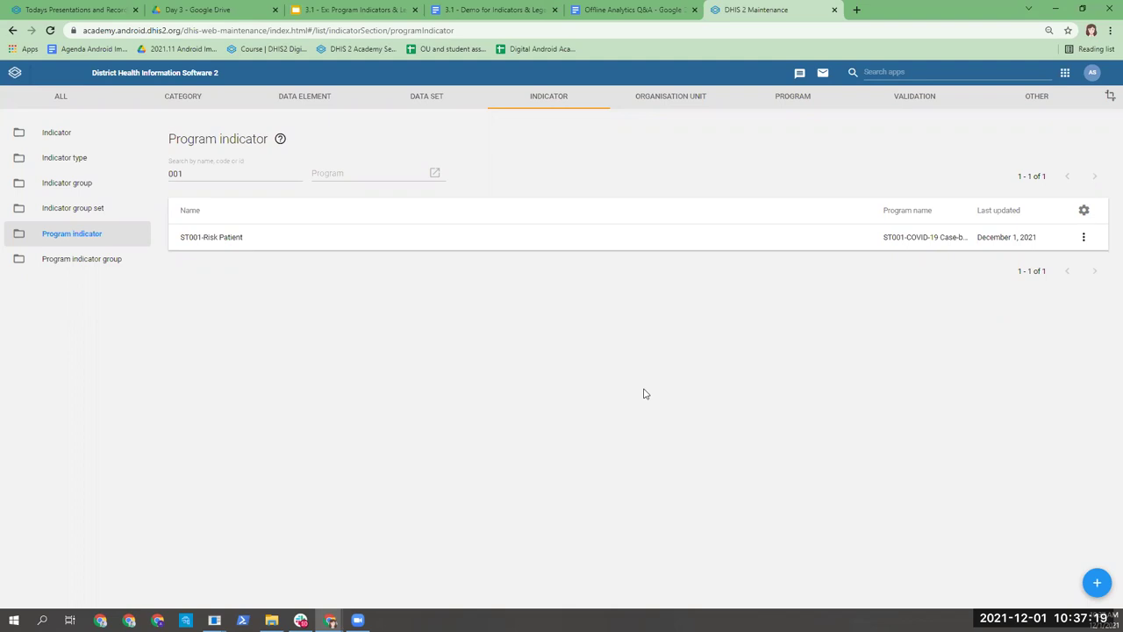
click(859, 11)
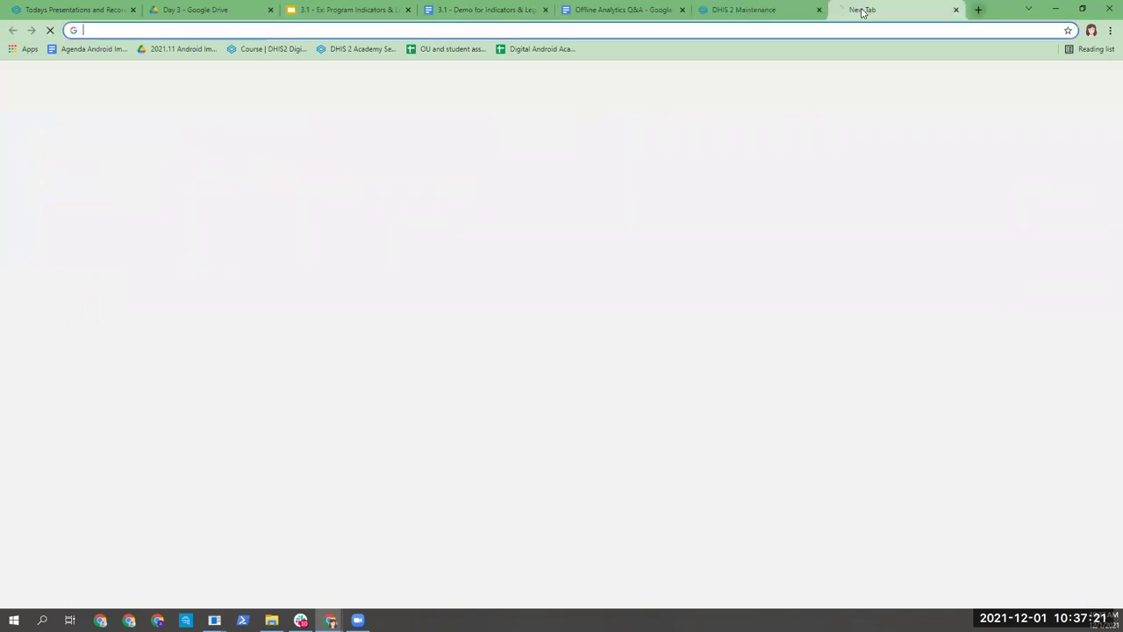
text(age)
key(Return)
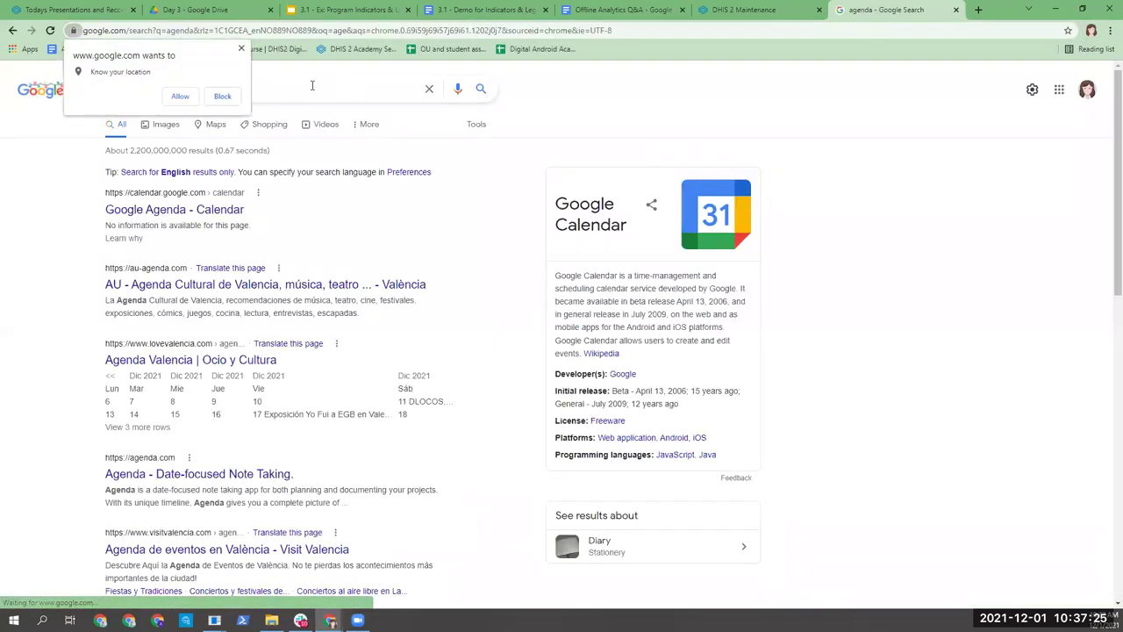
click(354, 30)
text(agend)
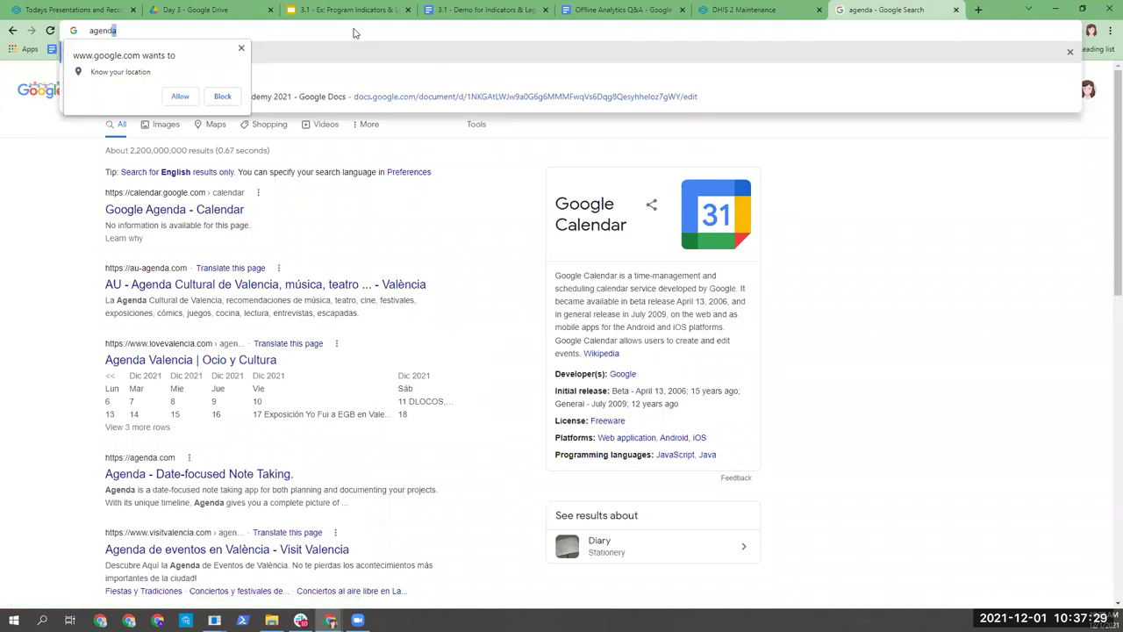
click(107, 7)
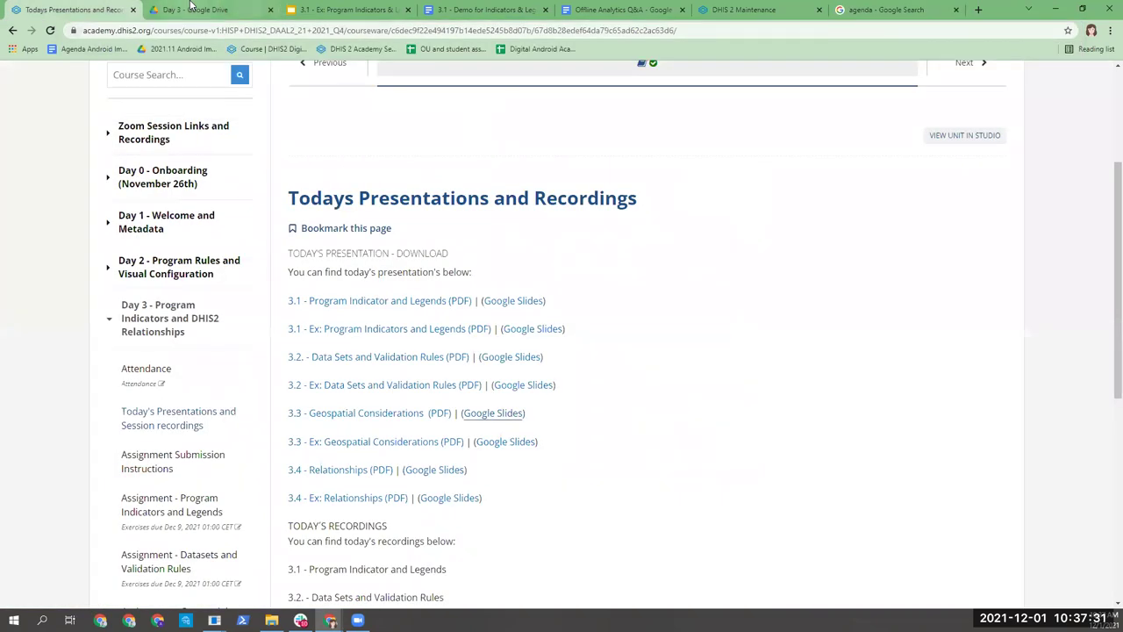
Step: Switch to Google Drive and open the 2021.11 Android Implementation Academy folder within Academies, Meetings and Presentations, sorting that parent folder by name in descending order
click(195, 9)
click(271, 113)
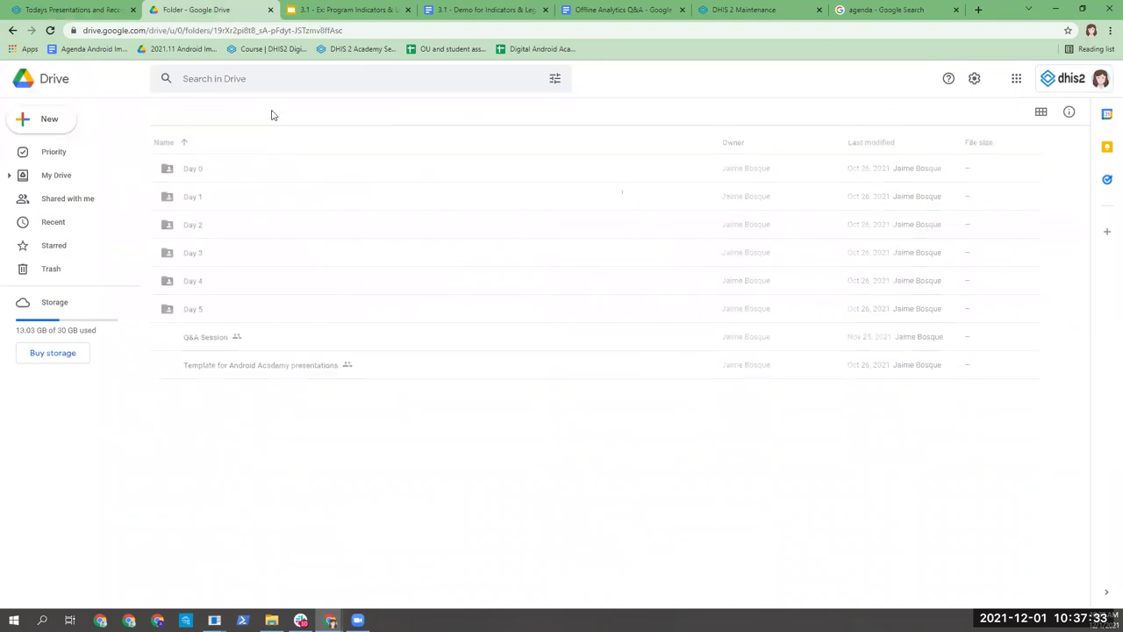
click(228, 111)
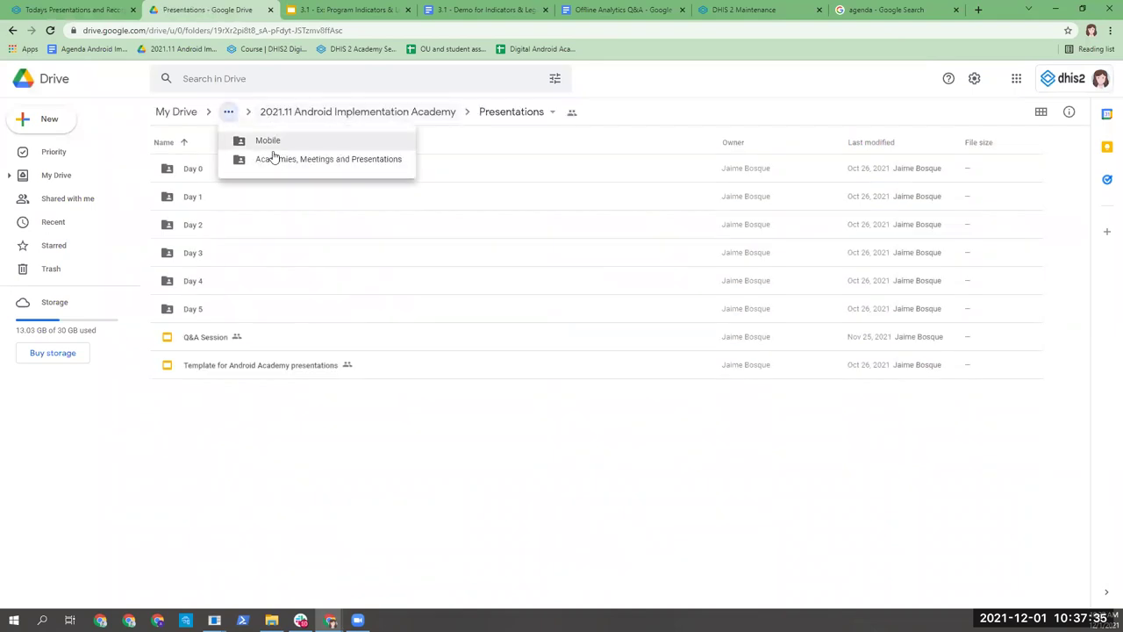
click(276, 157)
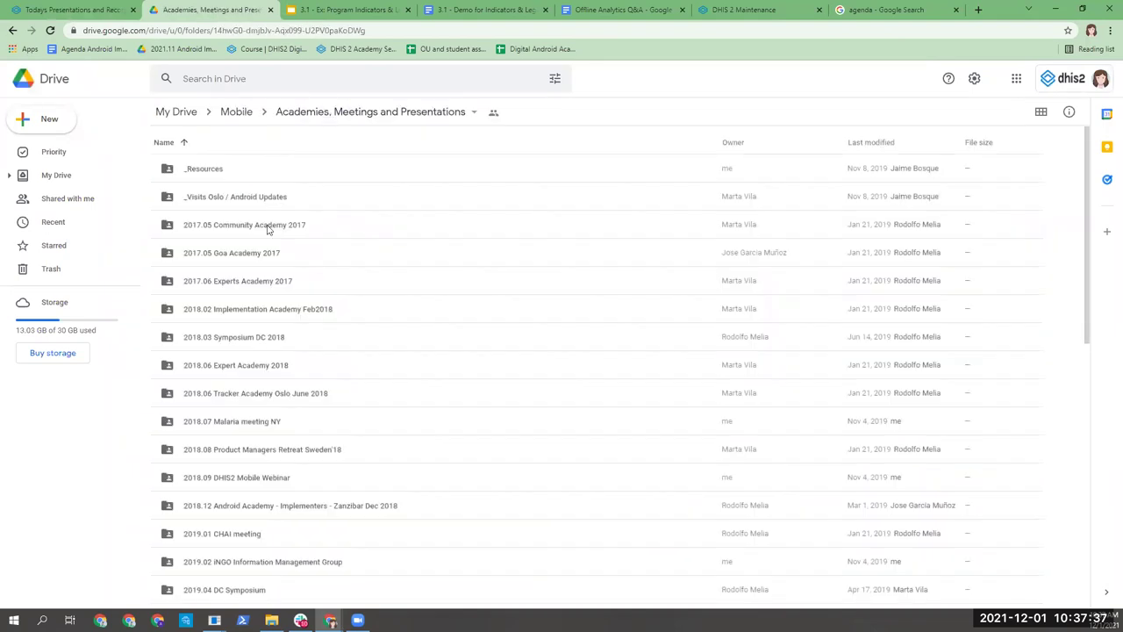
click(183, 144)
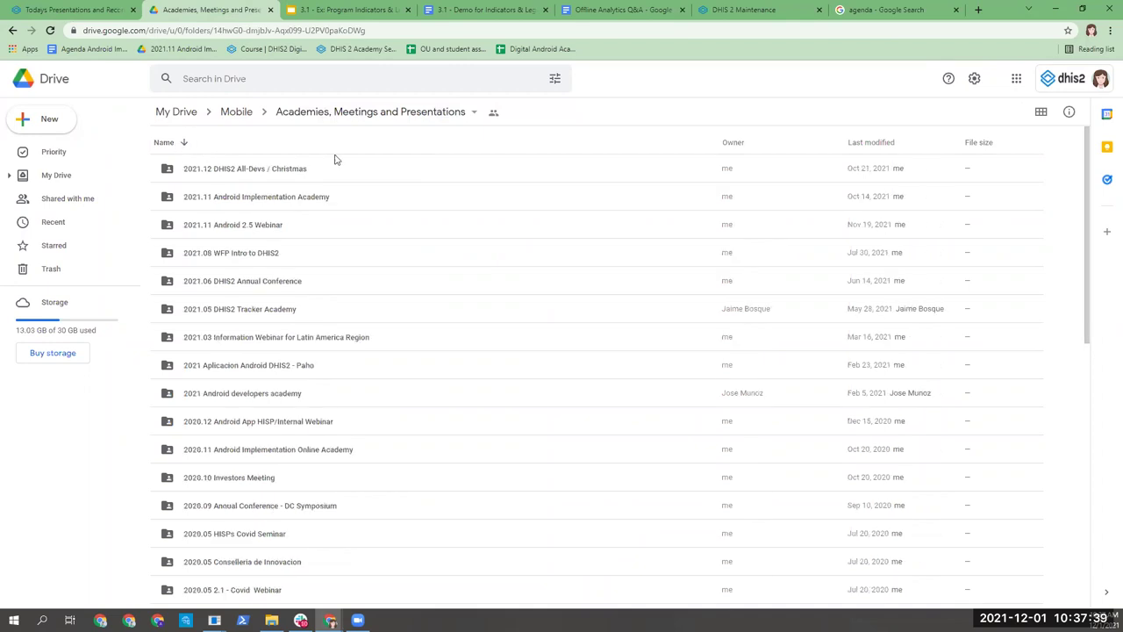
double_click(389, 205)
Step: Open the PUBLIC Agenda Android Implementation Online Academy 2021 document and examine the Day 3 - Wednesday, December 1st schedule
click(451, 227)
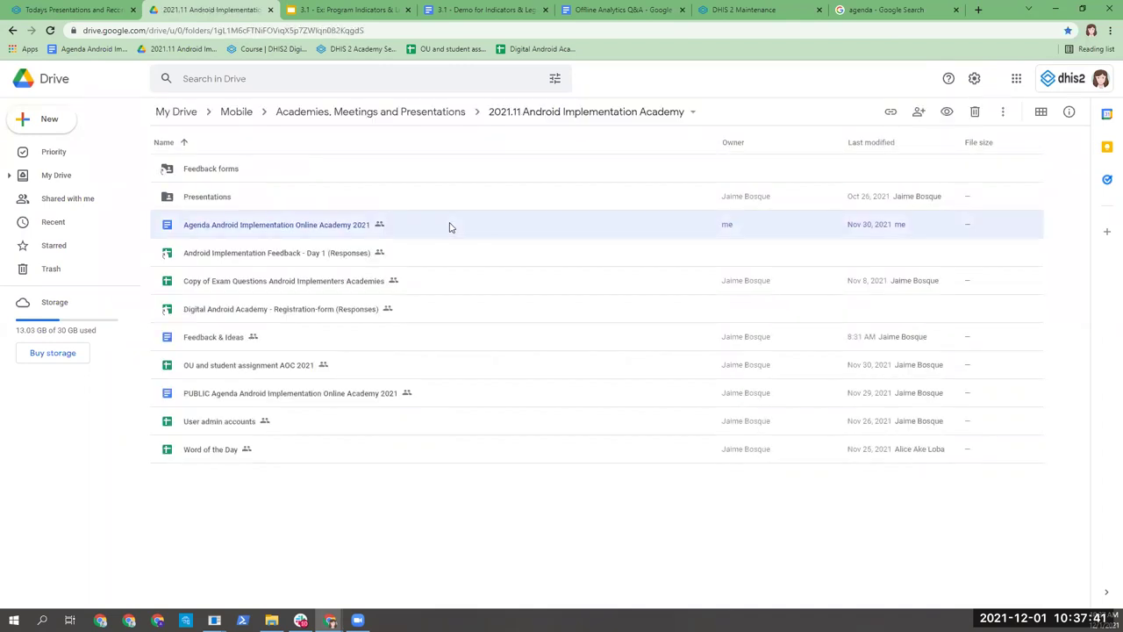
click(466, 392)
double_click(466, 391)
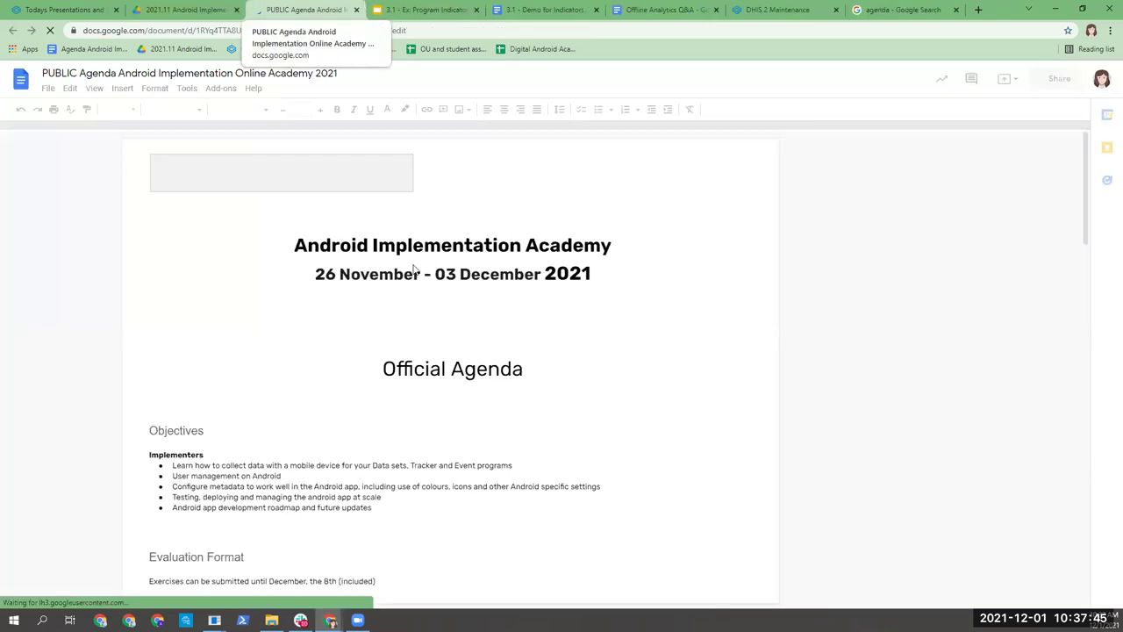
scroll(414, 268, down, 3)
scroll(414, 269, down, 10)
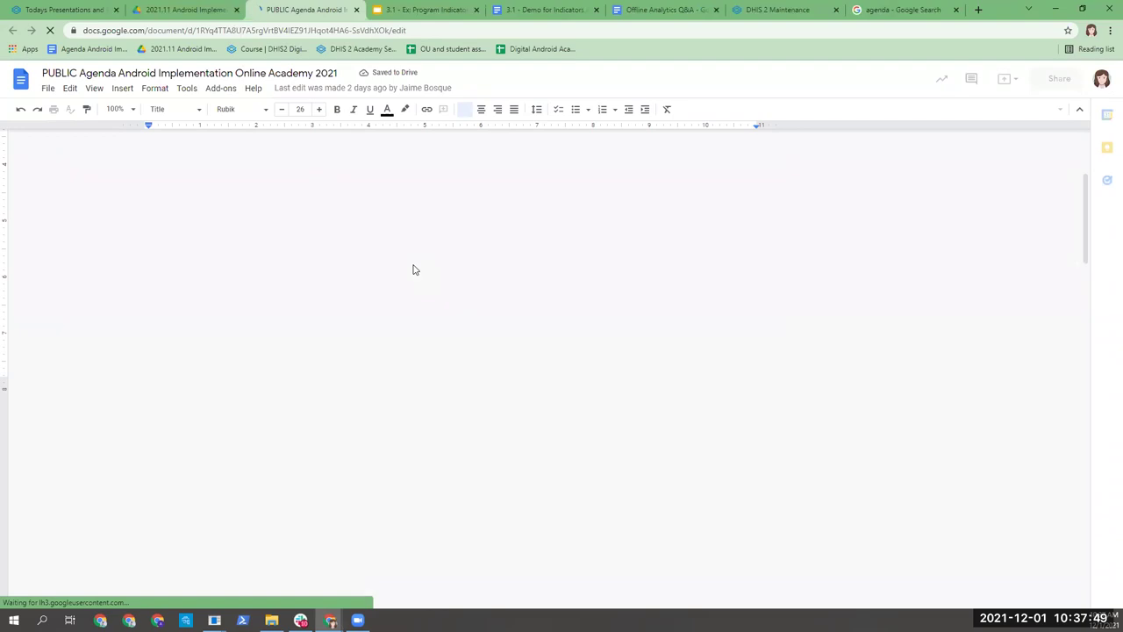
scroll(414, 270, down, 10)
scroll(415, 269, down, 3)
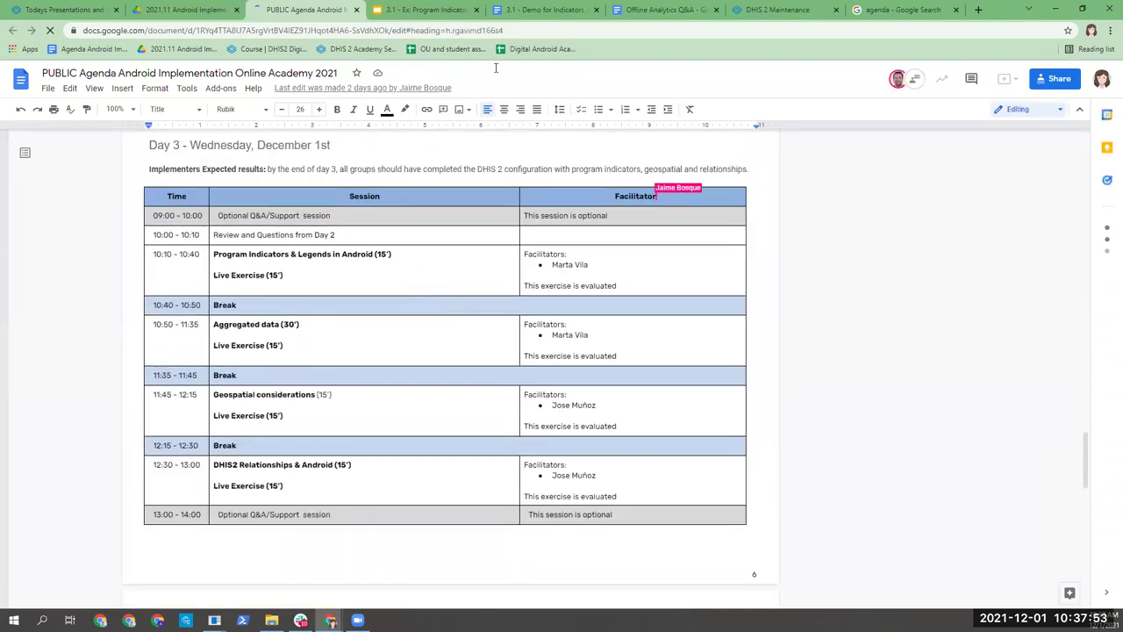
Step: Show the "Your turn!" slide of the 3.1 - Ex: Program Indicators & Legends presentation and highlight the text "Enrollment. (Default boundaries)"
click(537, 9)
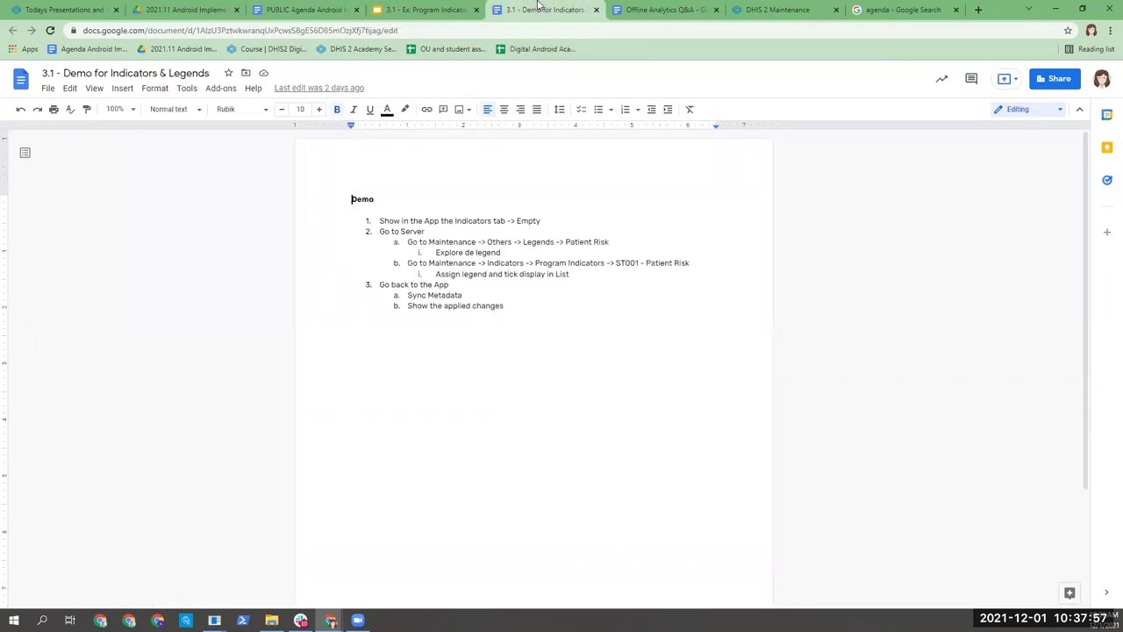
click(406, 9)
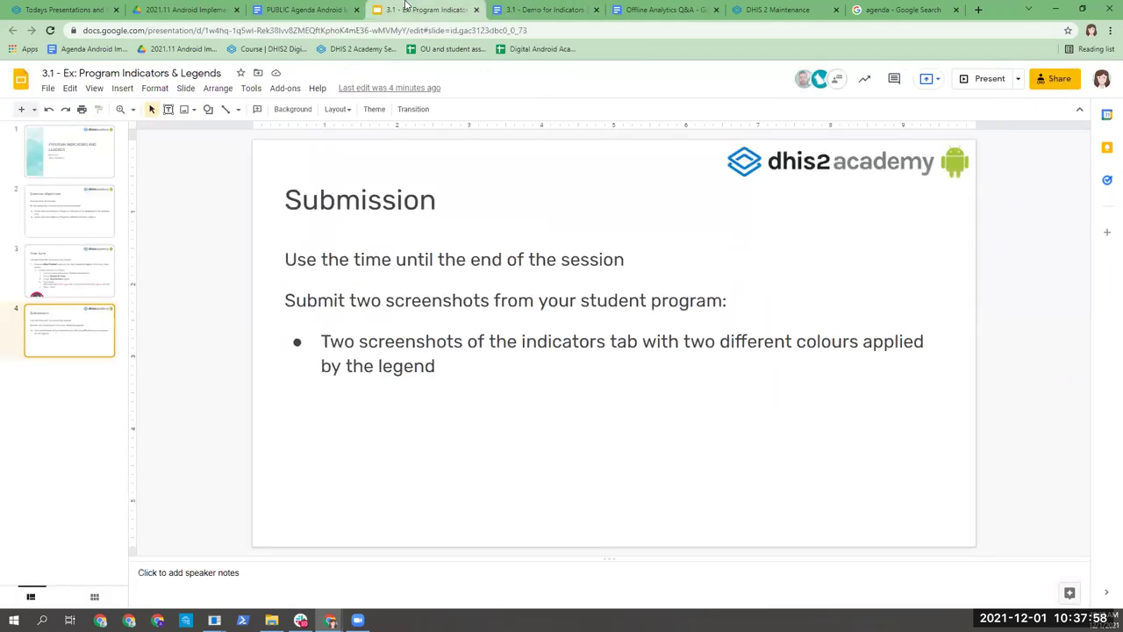
click(90, 293)
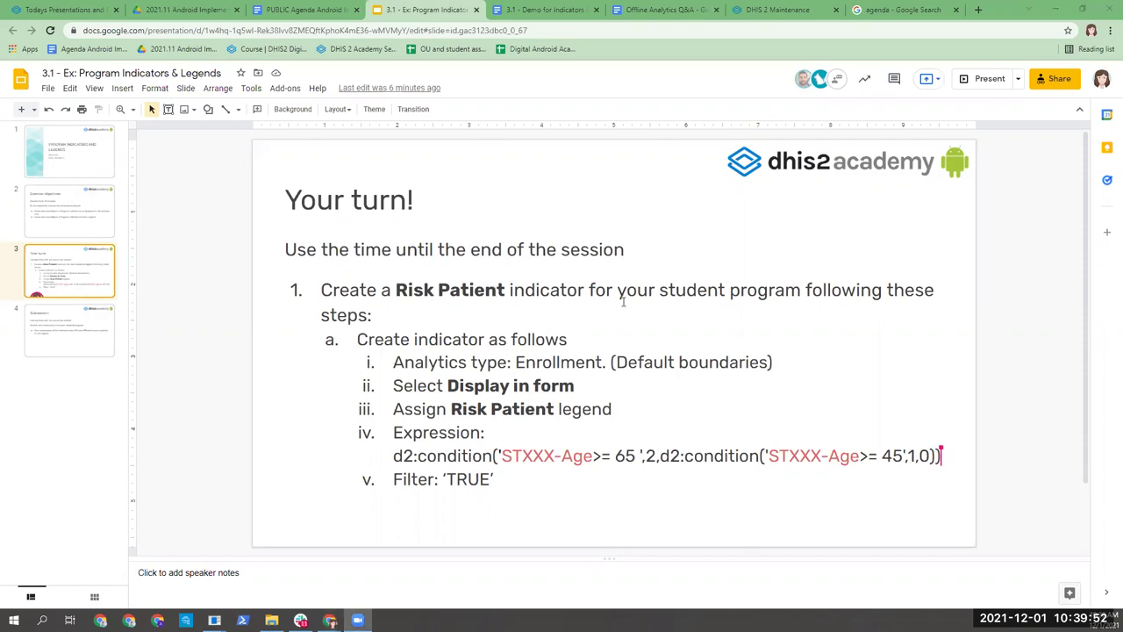
drag(515, 362, 790, 364)
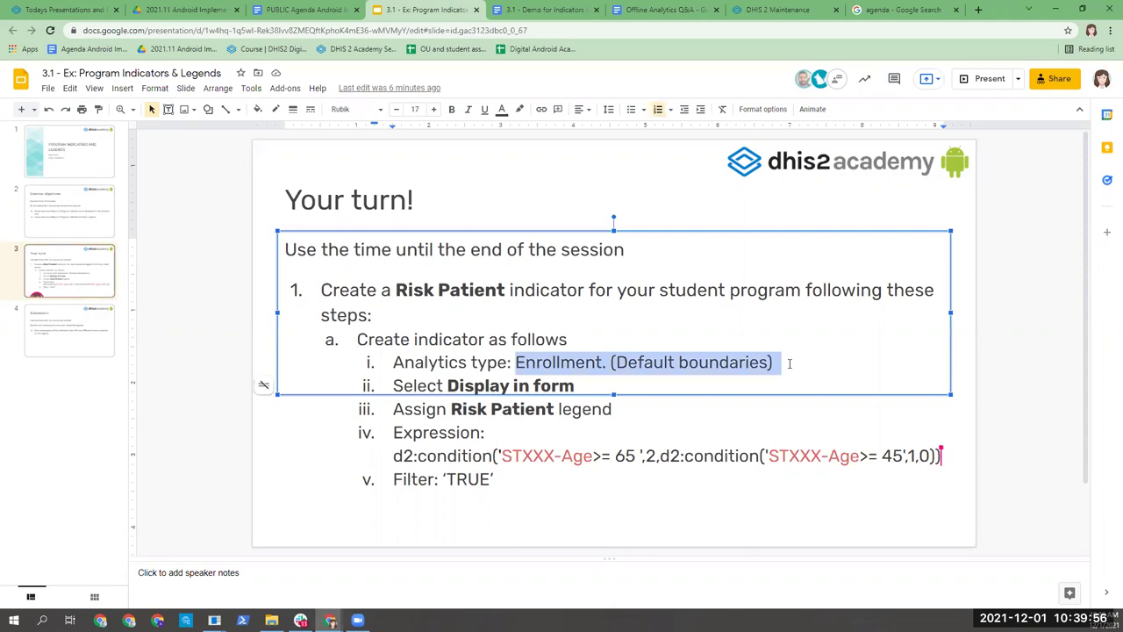